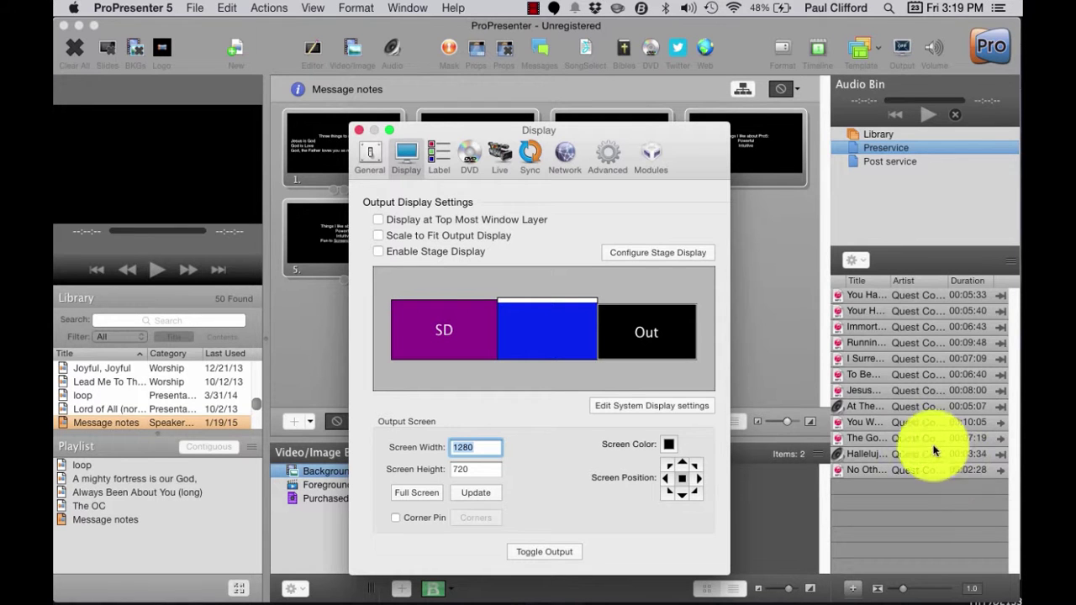
Switch to Chrome, view the Amazon listing for the Diamond Multimedia DisplayLink USB adapter, then return to the Thunderbolt FAQ.
key(super+Tab)
key(super+Tab)
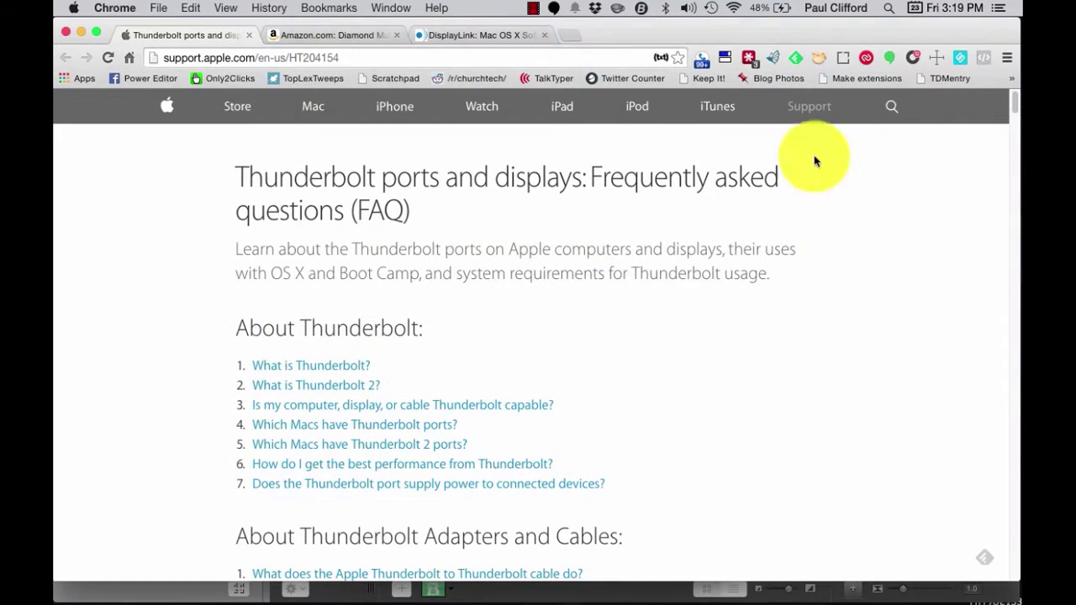
click(313, 35)
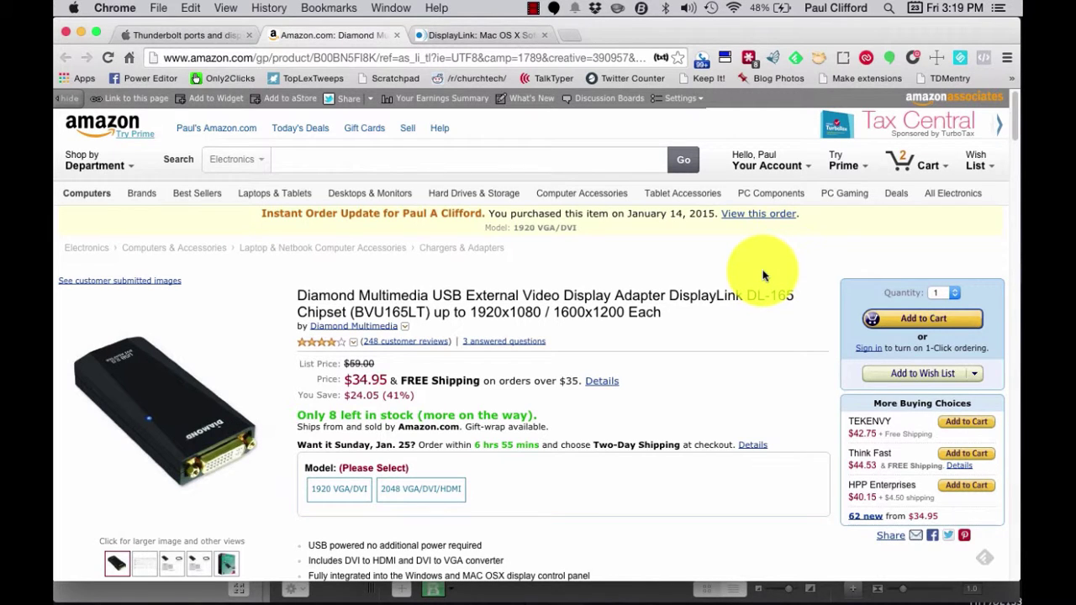
click(153, 33)
Find the maximum-connected-displays table in Apple's Thunderbolt FAQ and open a DisplayLink Mac OS X software page.
click(154, 35)
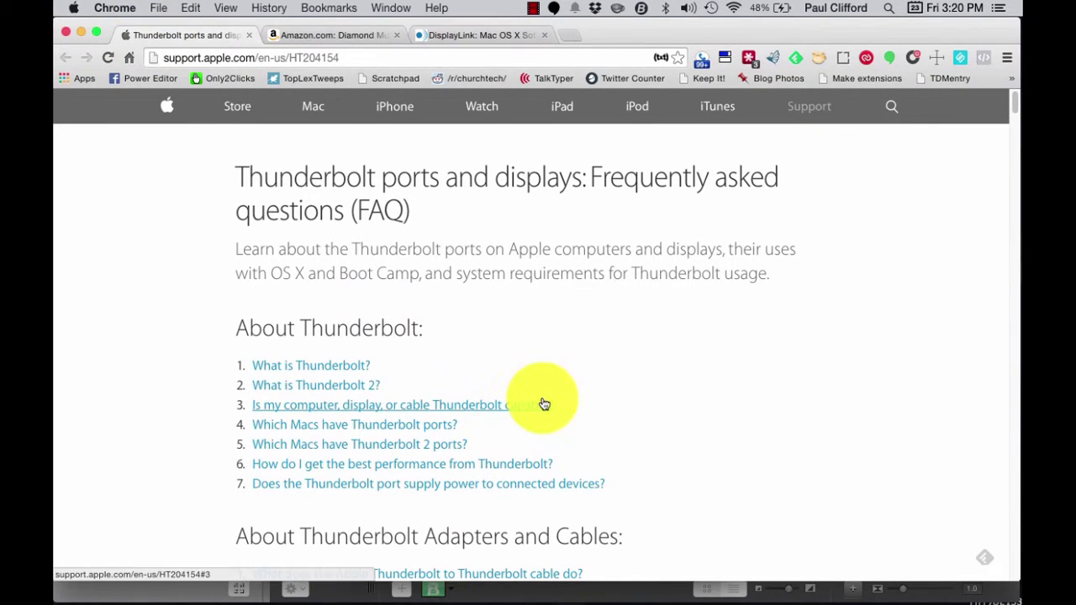
scroll(551, 407, down, 10)
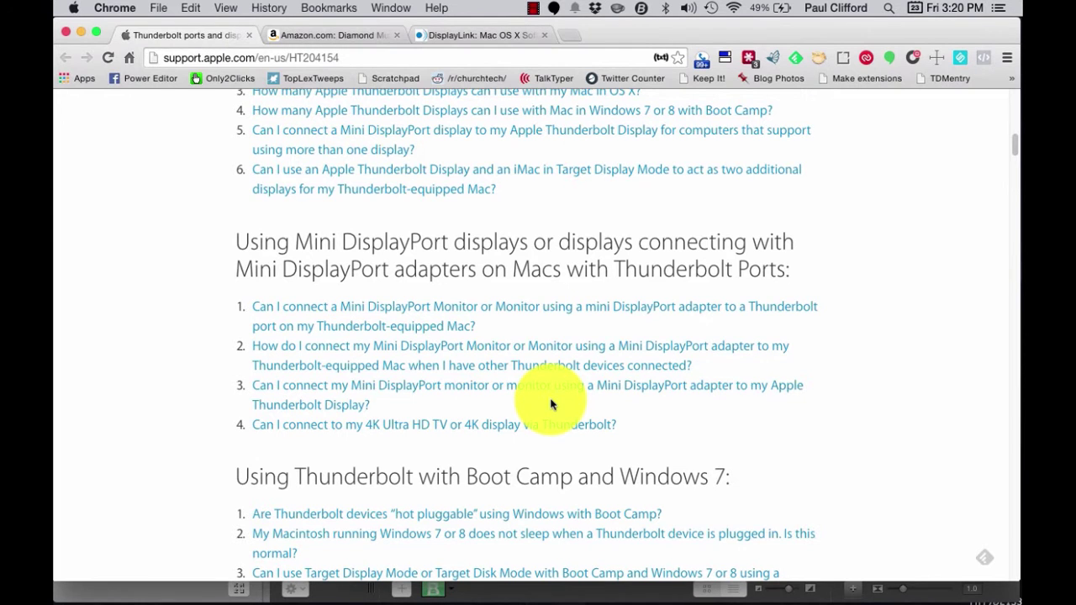
scroll(551, 405, down, 20)
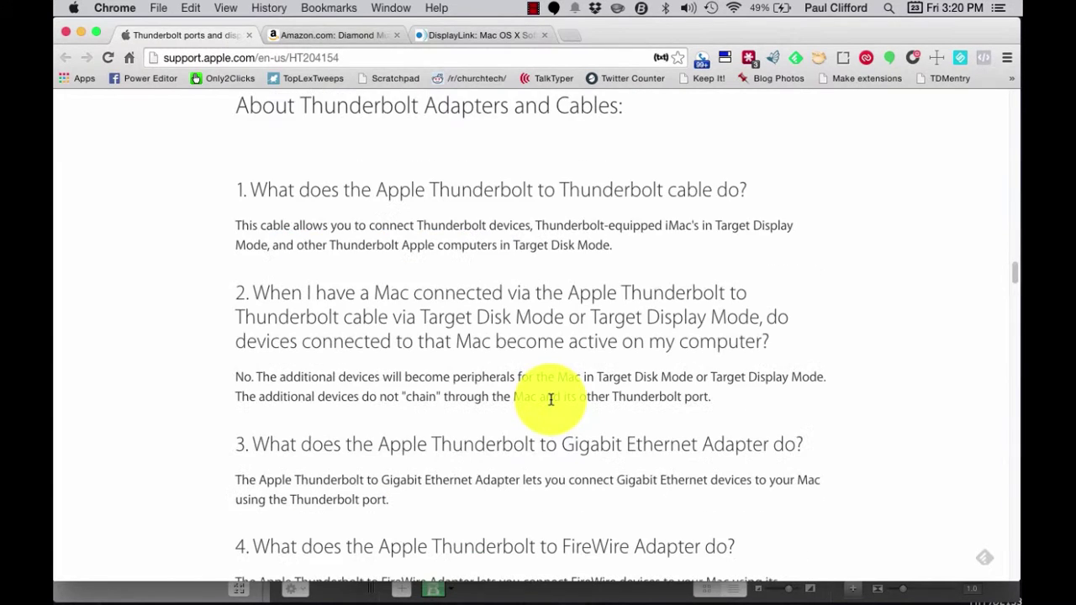
scroll(552, 402, down, 15)
scroll(551, 401, up, 5)
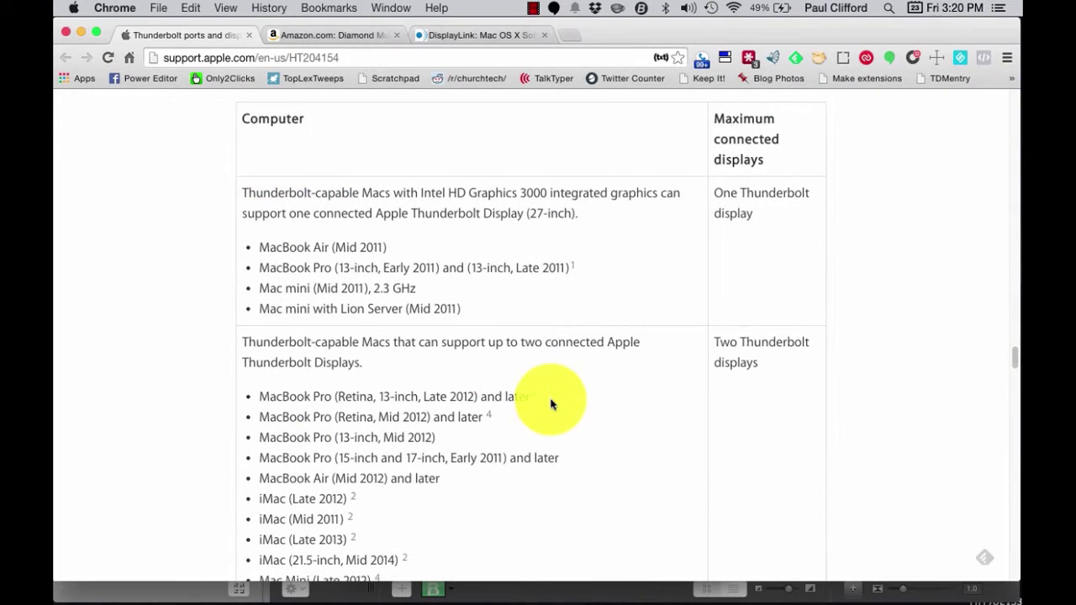
scroll(551, 405, up, 1)
scroll(552, 404, down, 6)
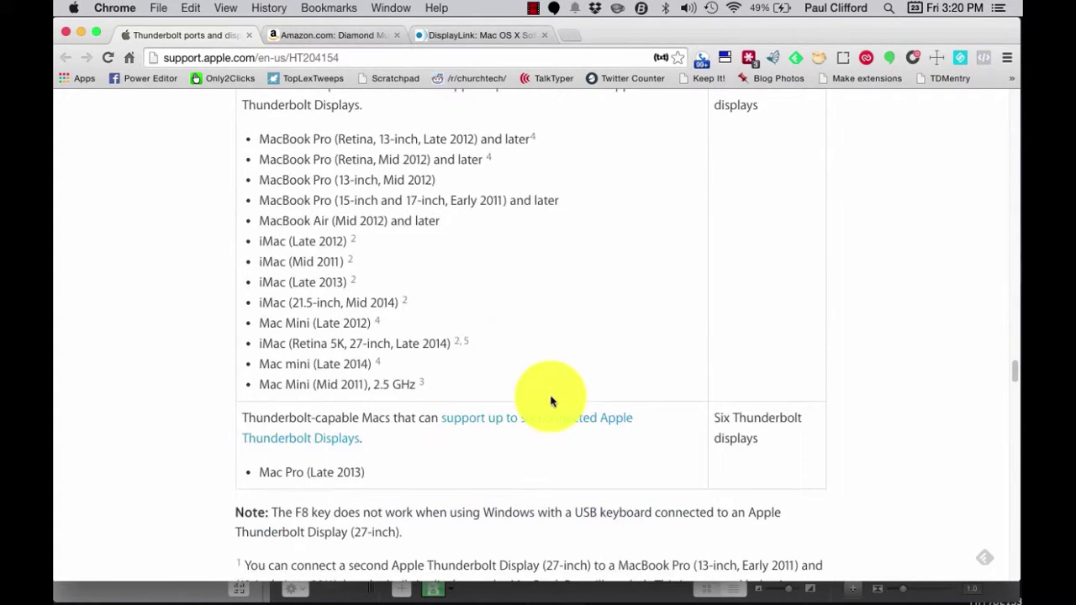
scroll(552, 401, up, 3)
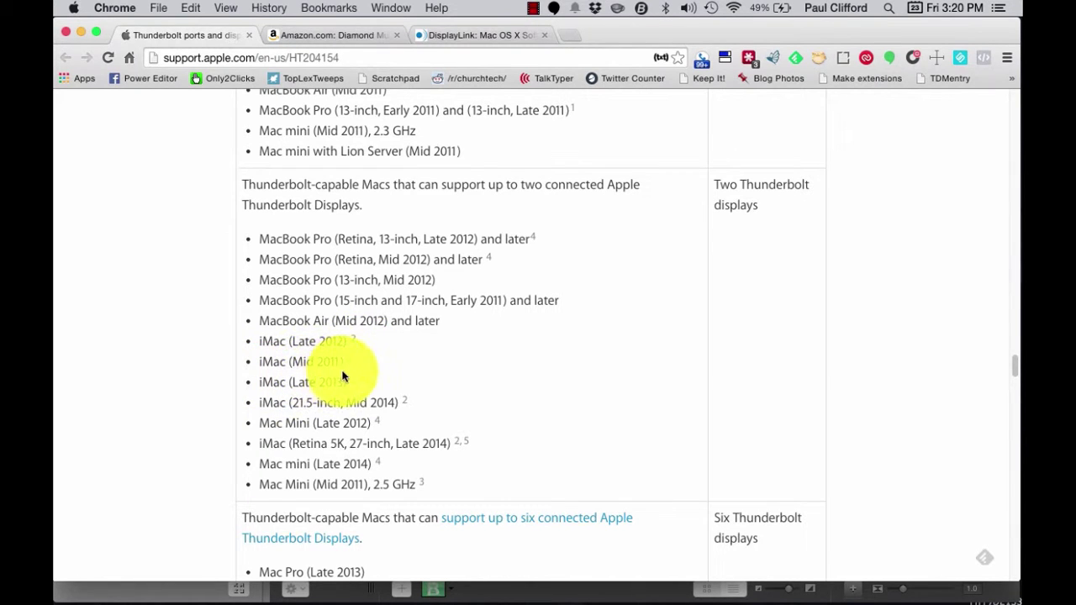
scroll(336, 370, down, 5)
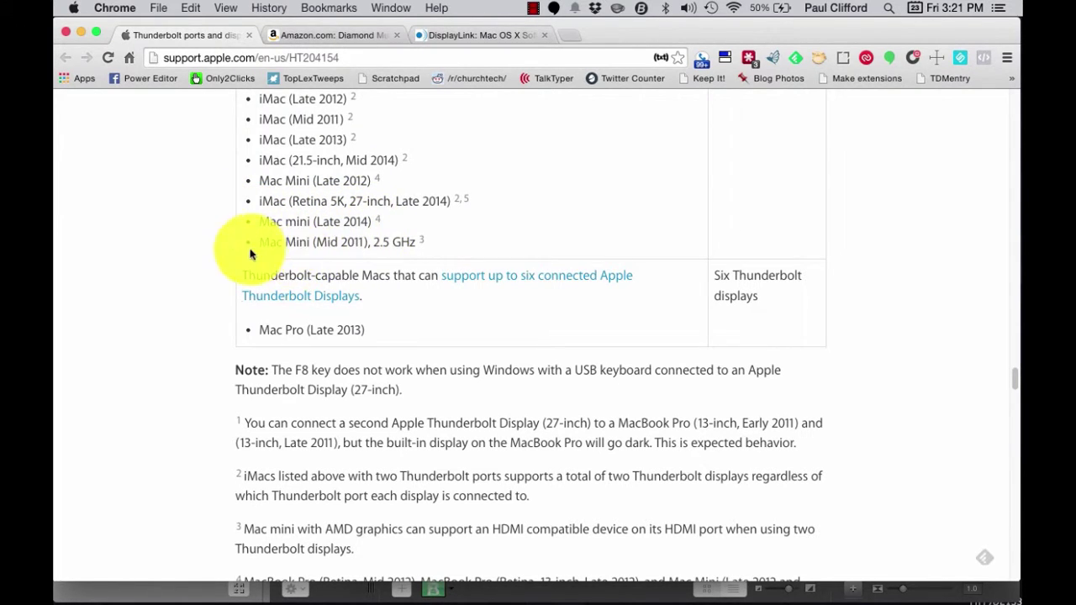
click(339, 241)
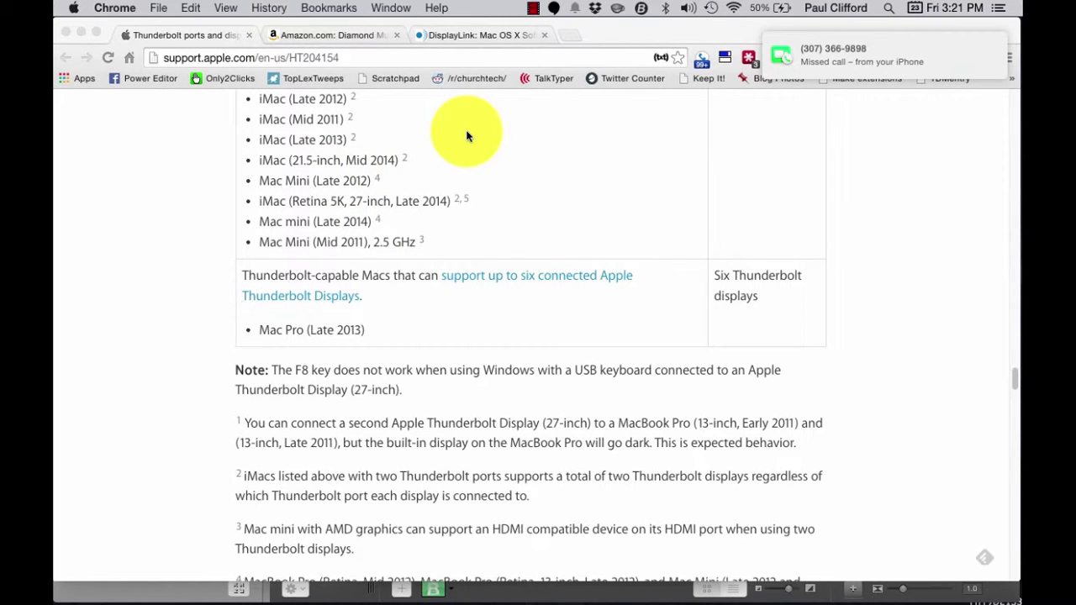
click(644, 35)
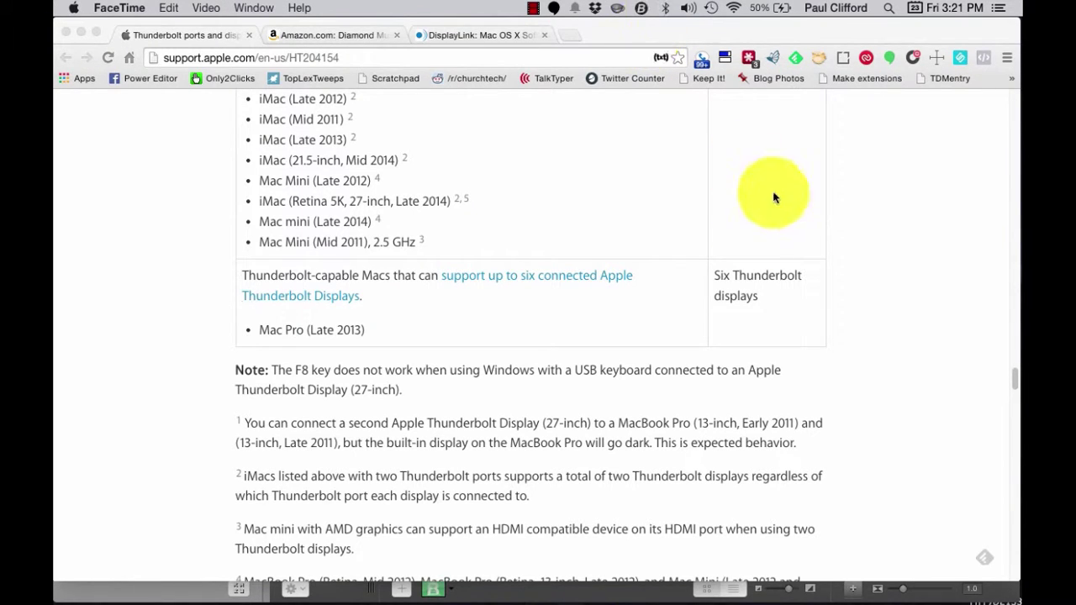
click(714, 281)
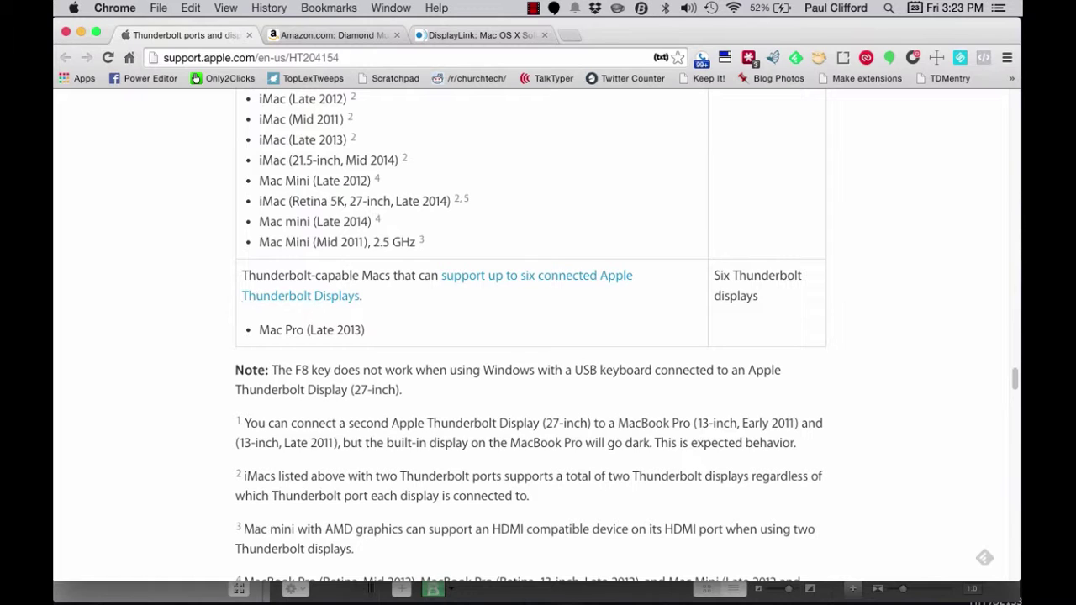
Read the DisplayLink Mac Software page's 2.2 release notice for OS X 10.9 Mavericks.
click(445, 35)
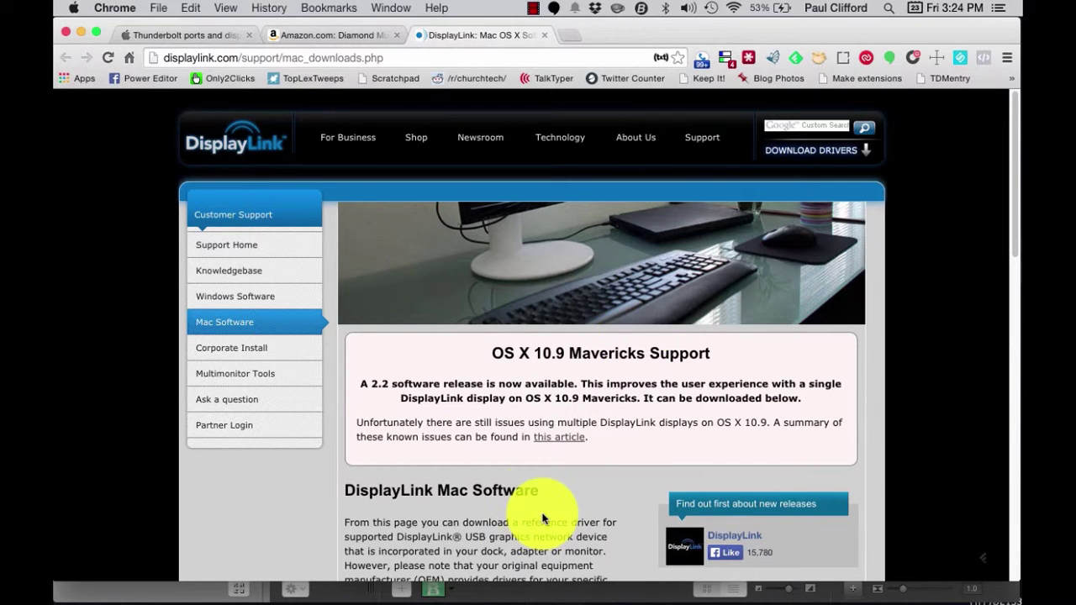
mouse_move(323, 592)
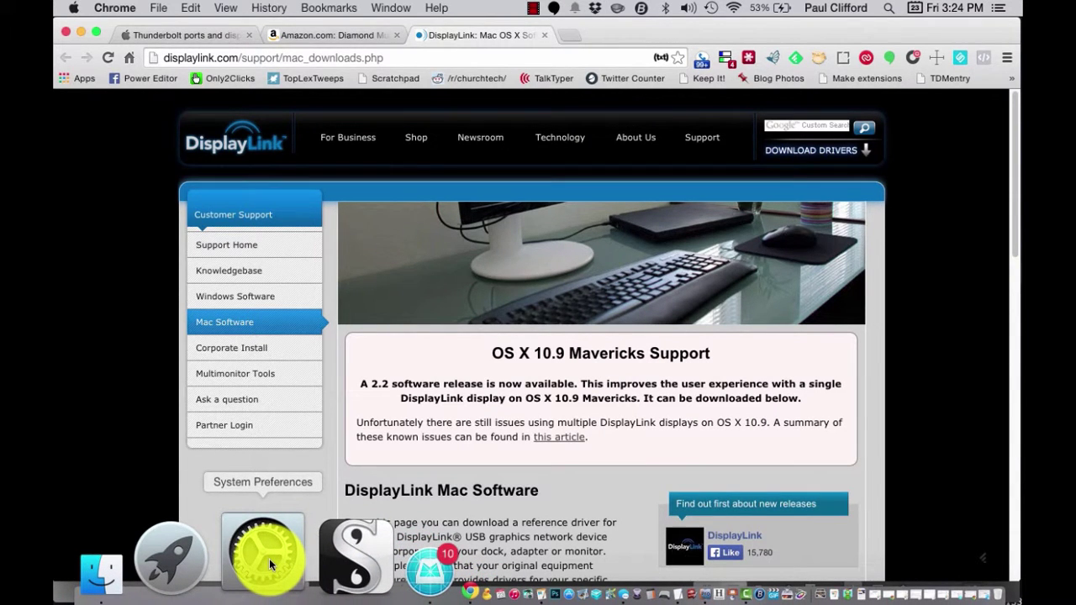
Open Security & Privacy, showing apps allowed from the Mac App Store and identified developers.
click(269, 558)
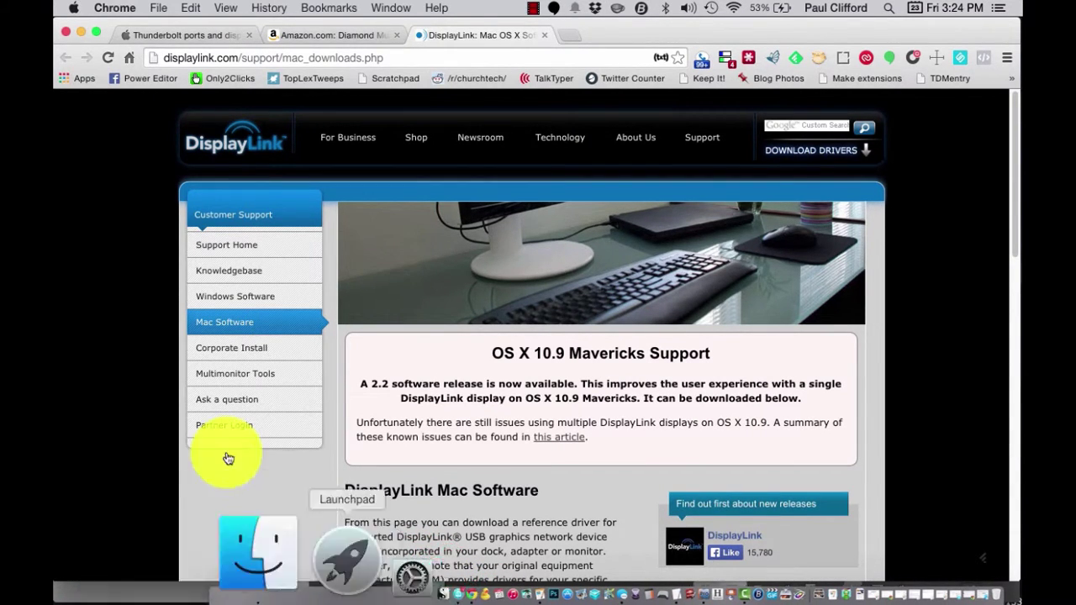
click(71, 8)
click(86, 50)
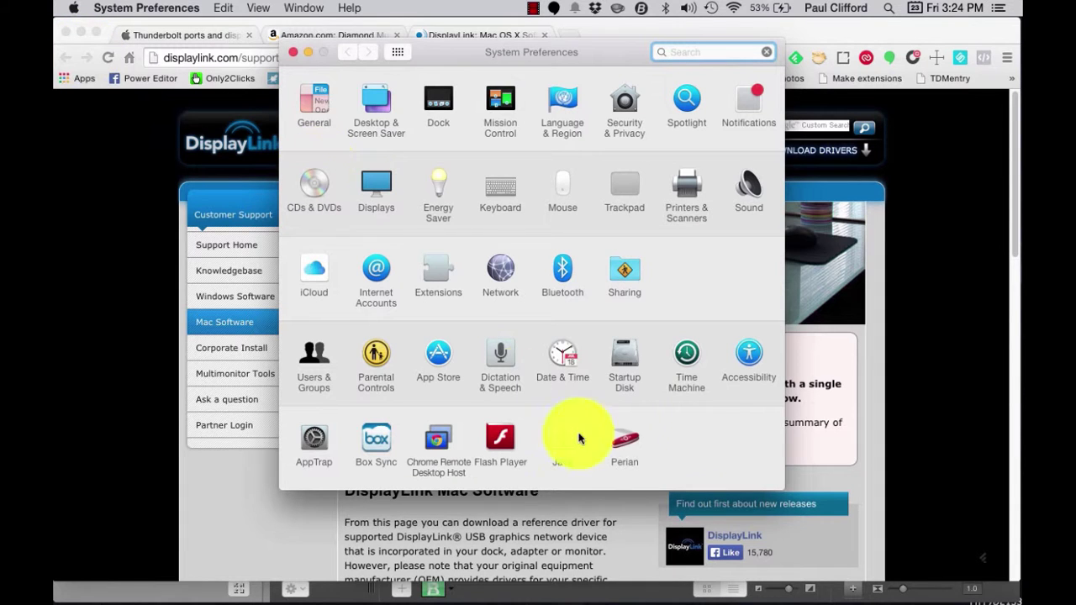
click(622, 99)
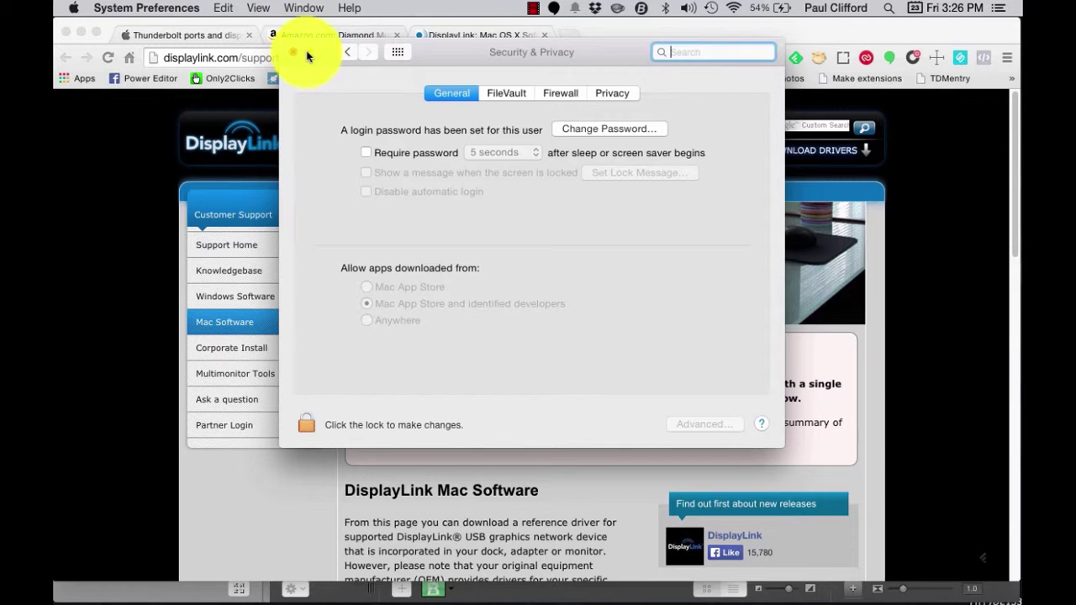
Bring Chrome's DisplayLink Mac Software page back in front of System Preferences.
click(292, 26)
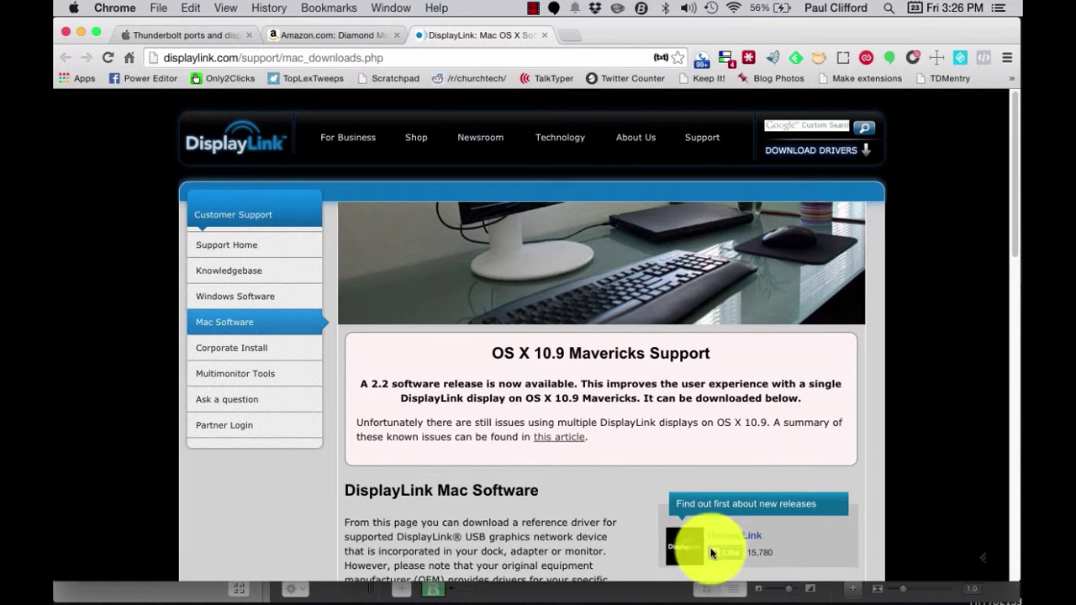
Go back to System Preferences and open the Displays pane for the built-in display.
key(super+Tab)
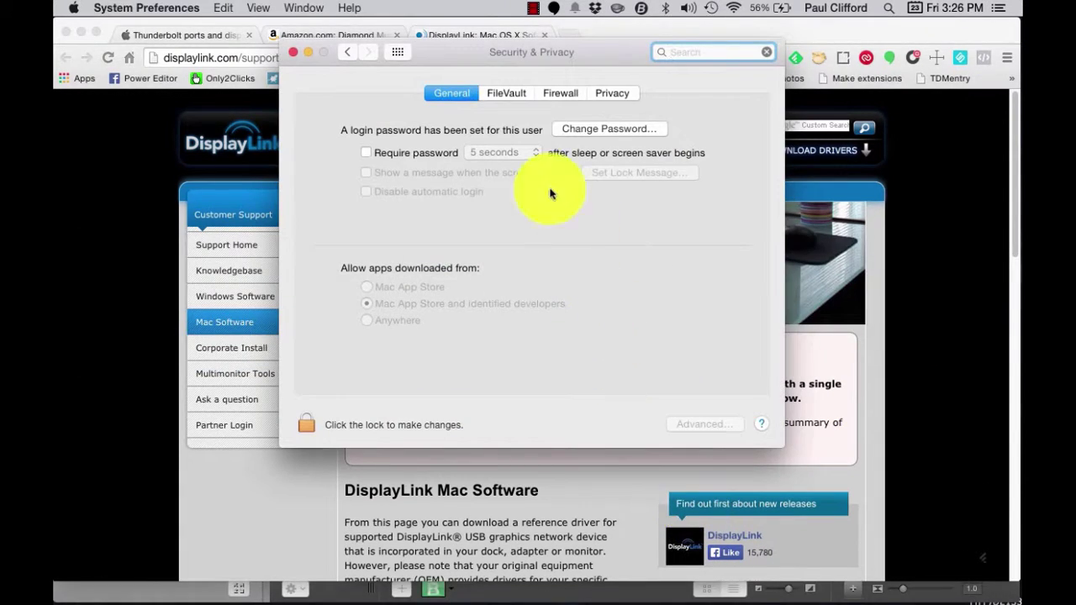
click(400, 52)
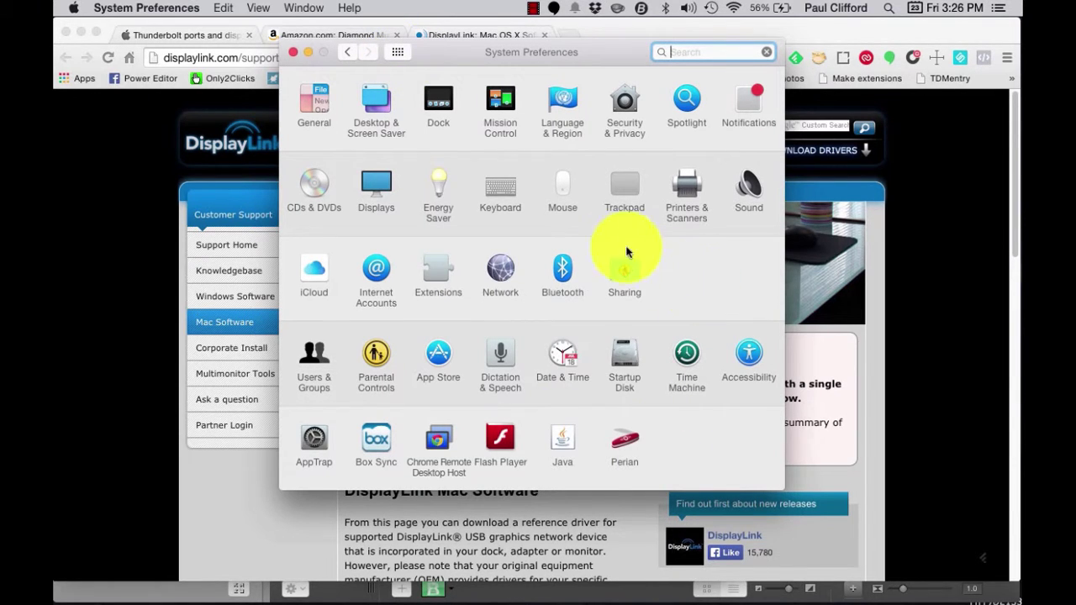
click(368, 184)
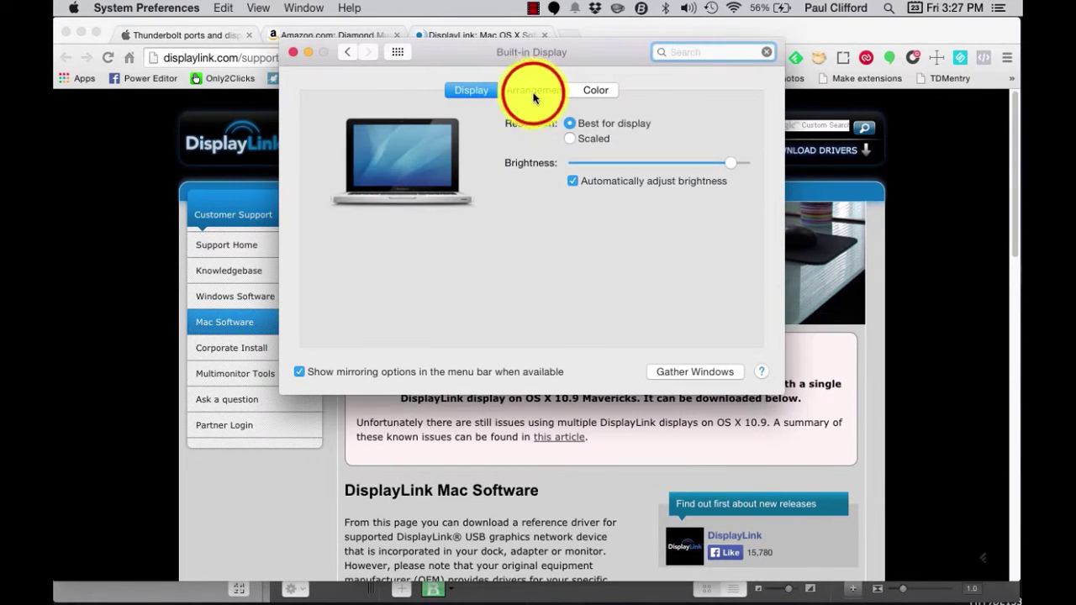
Show the display arrangement: three displays side by side with mirroring off.
click(533, 95)
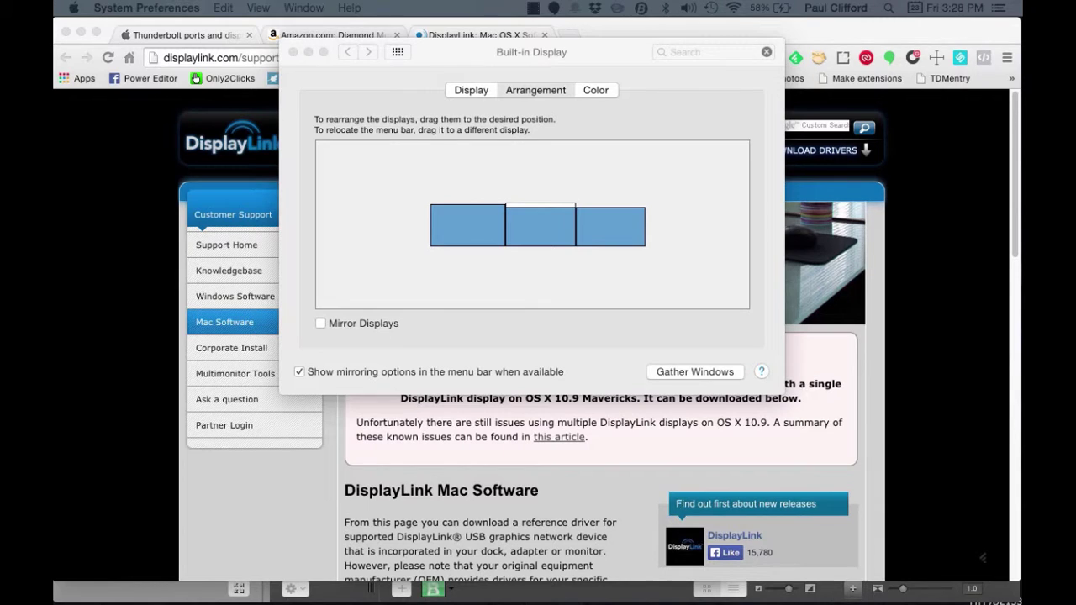
click(857, 367)
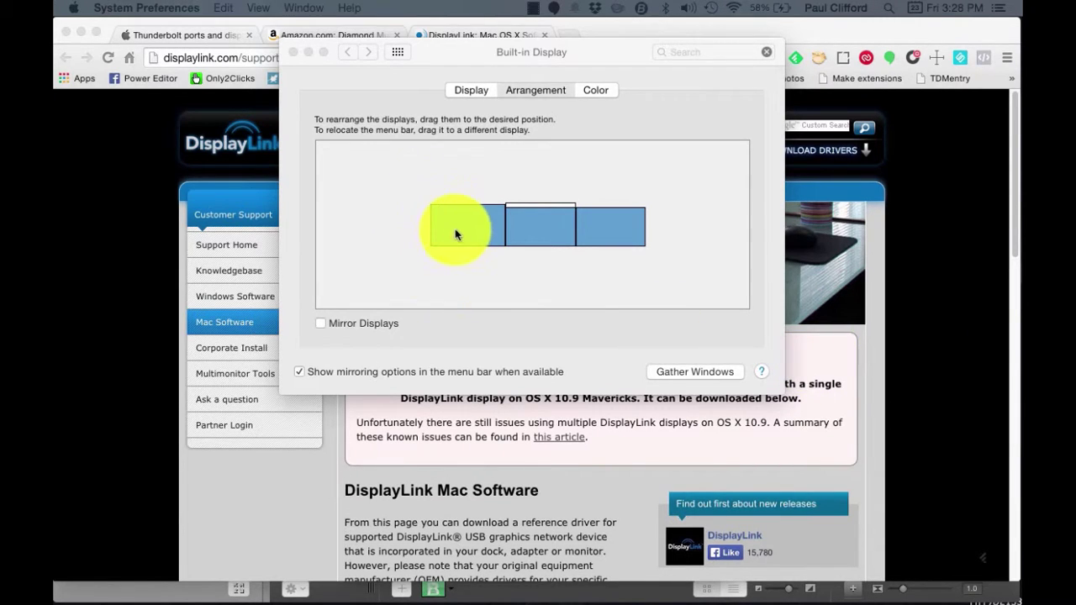
drag(456, 234, 531, 240)
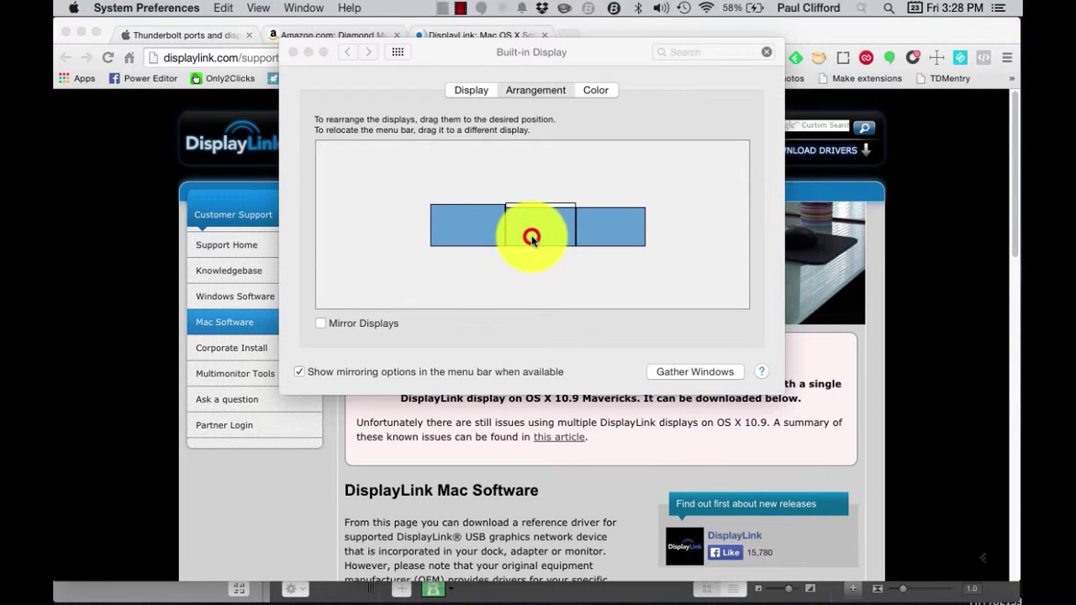
click(531, 240)
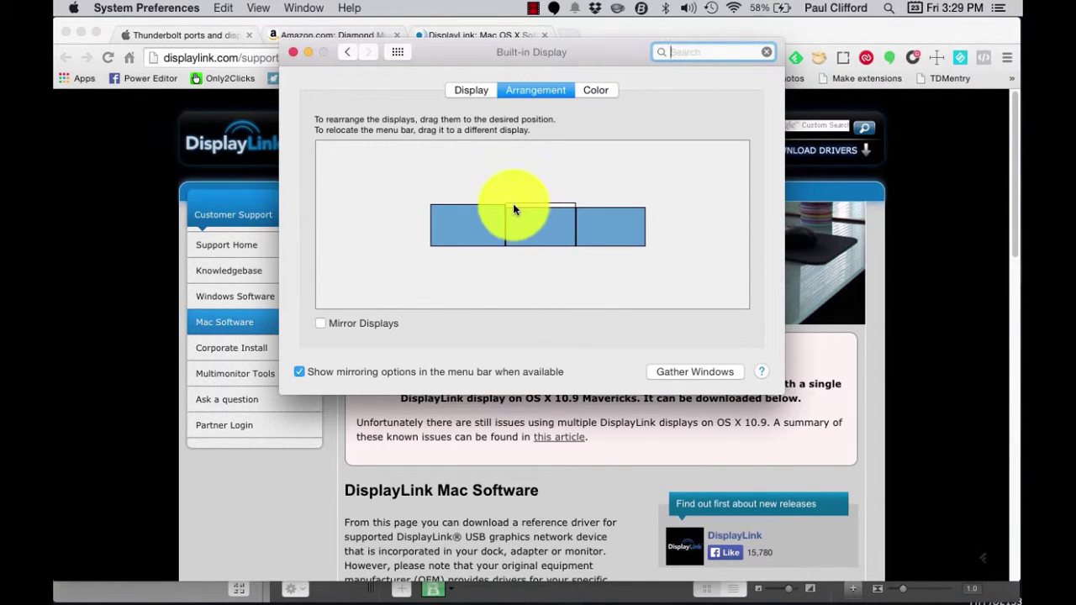
mouse_move(514, 209)
mouse_down()
mouse_move(492, 208)
mouse_move(571, 212)
mouse_move(519, 211)
mouse_up()
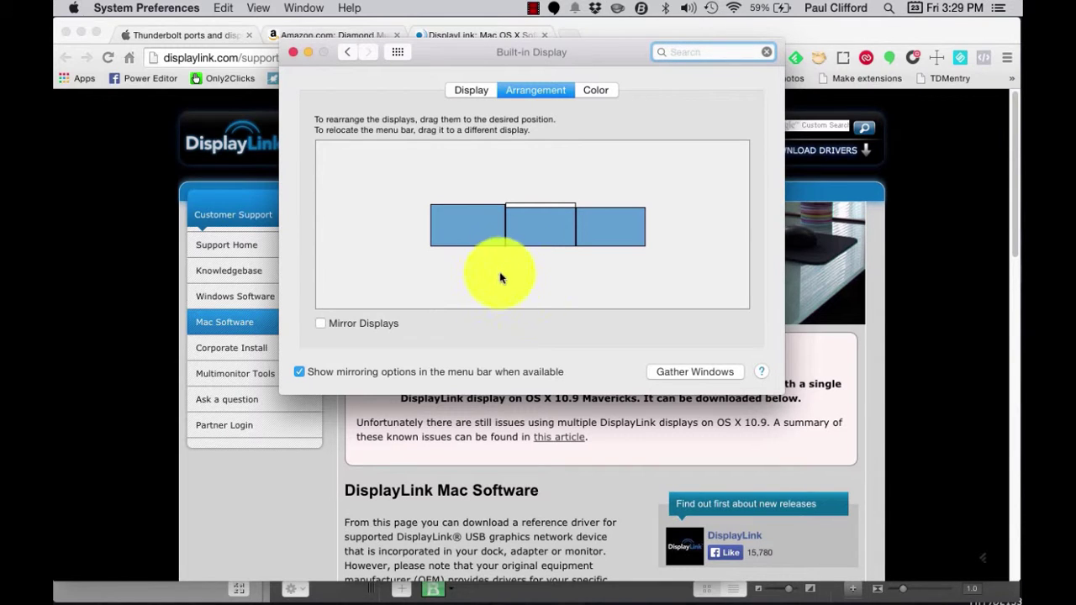
Move the left display above the middle one, return it to the row, then switch to ProPresenter.
drag(471, 236, 536, 182)
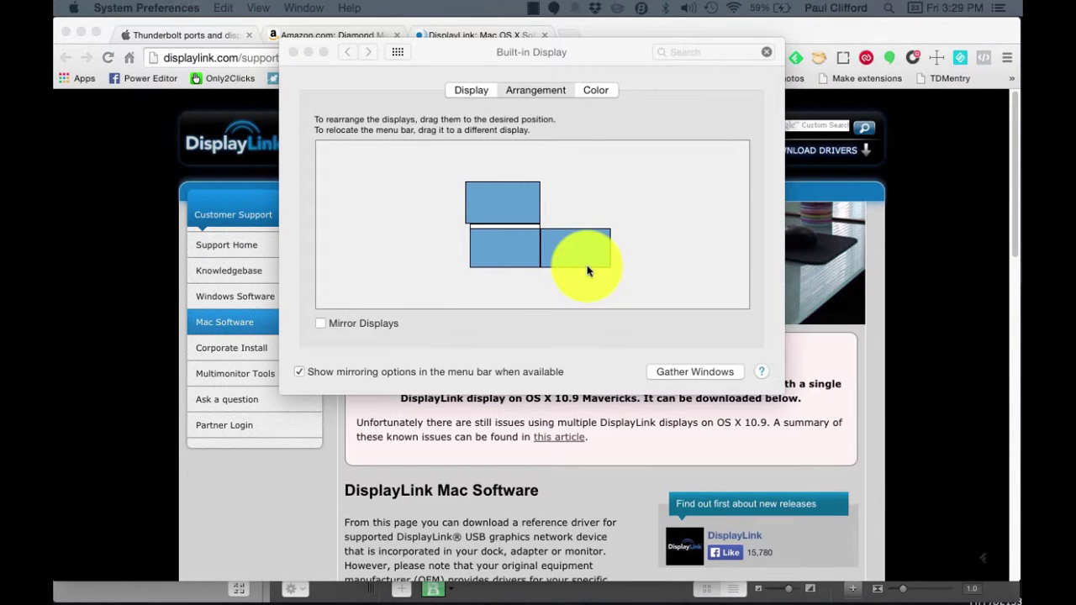
drag(588, 270, 509, 205)
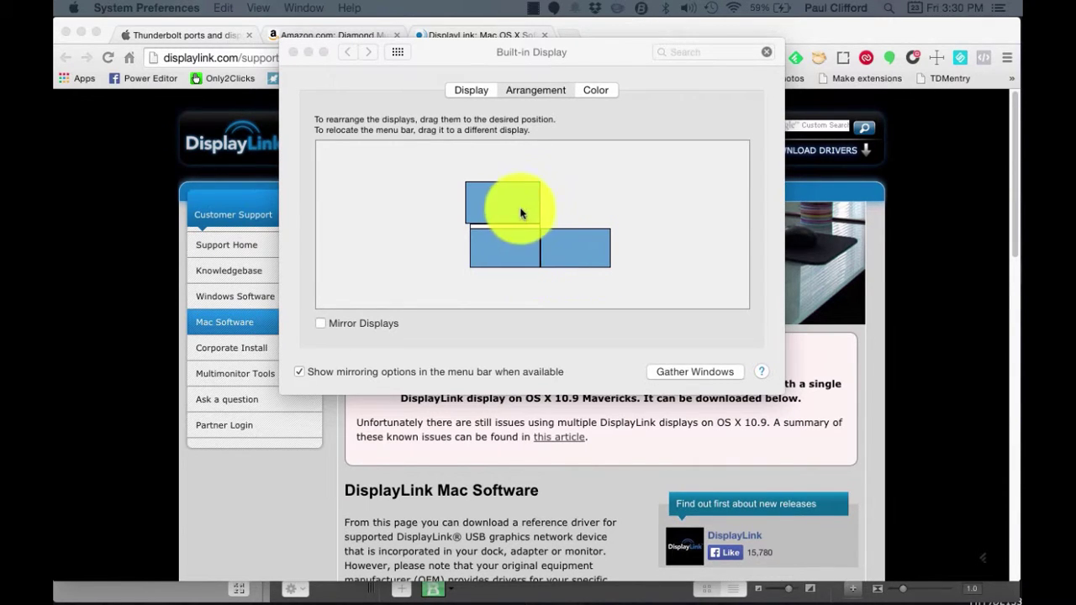
click(399, 217)
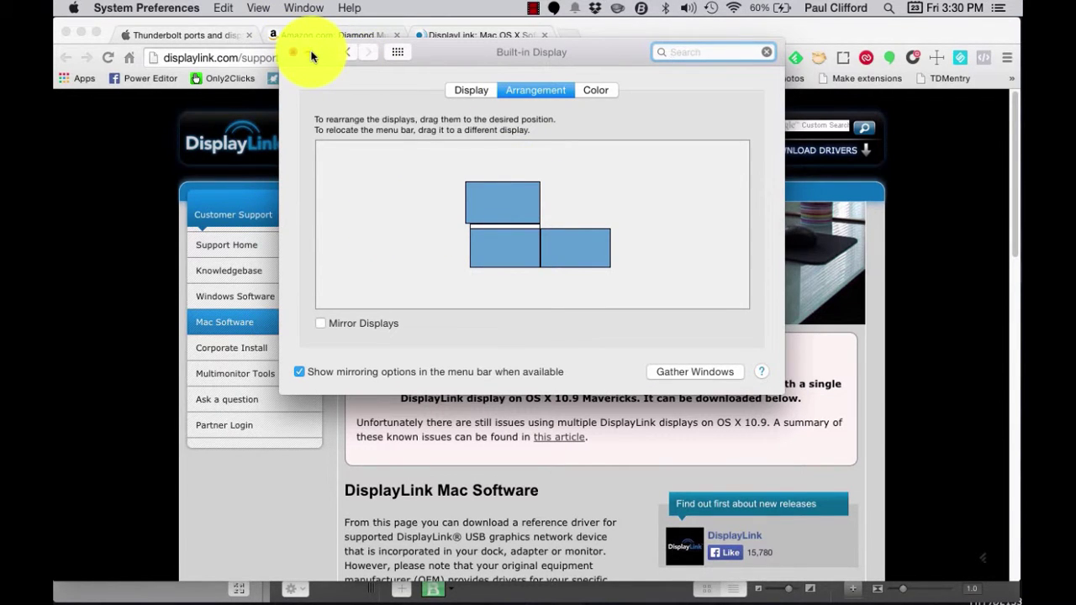
click(487, 185)
drag(470, 172, 418, 247)
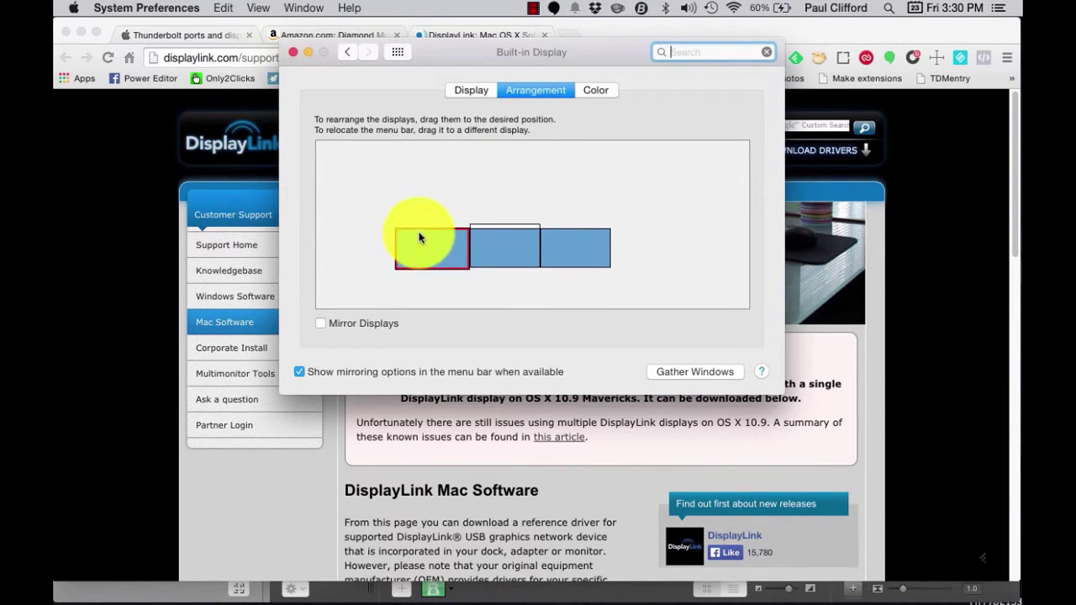
drag(420, 238, 421, 236)
key(super+Tab)
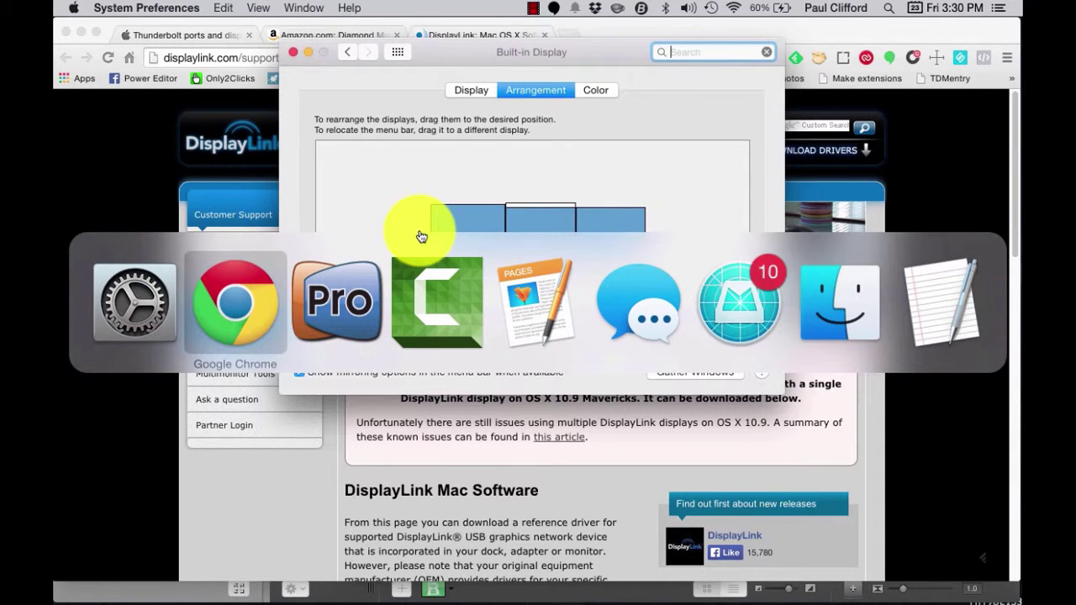
key(super+Tab)
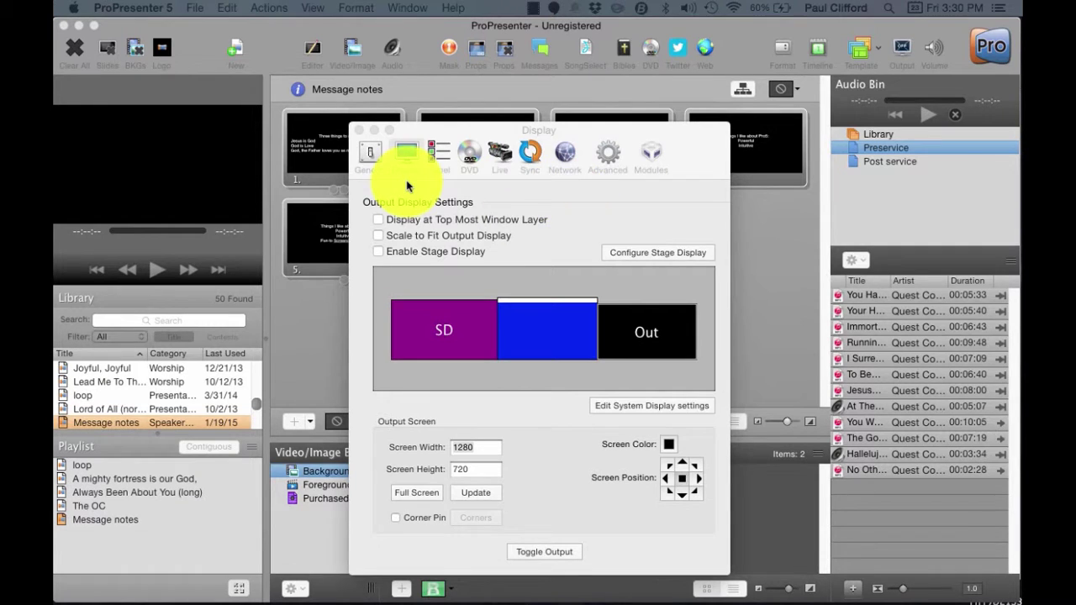
click(141, 14)
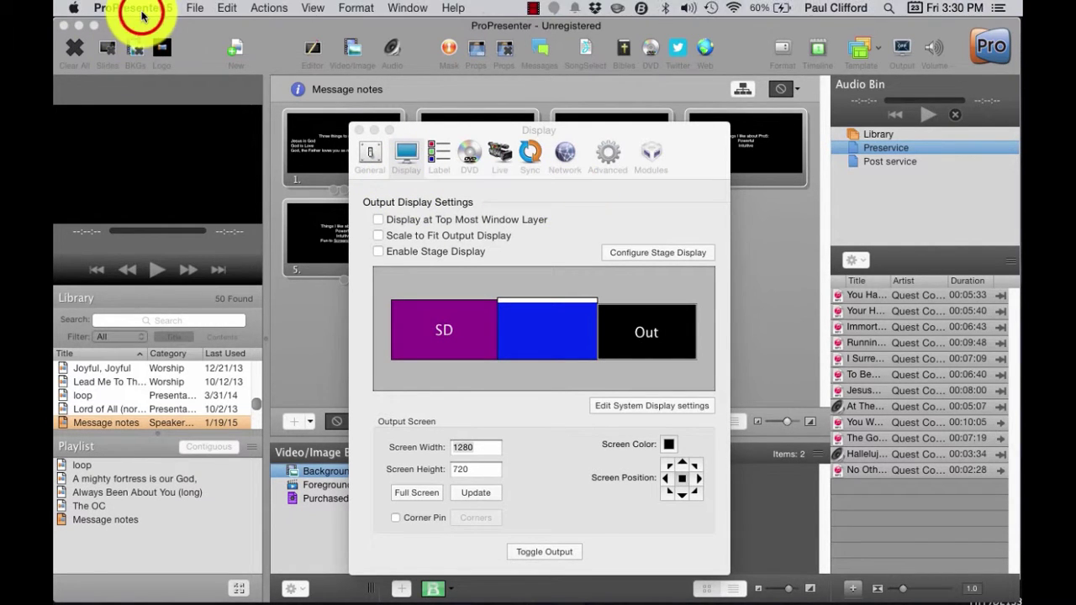
click(135, 10)
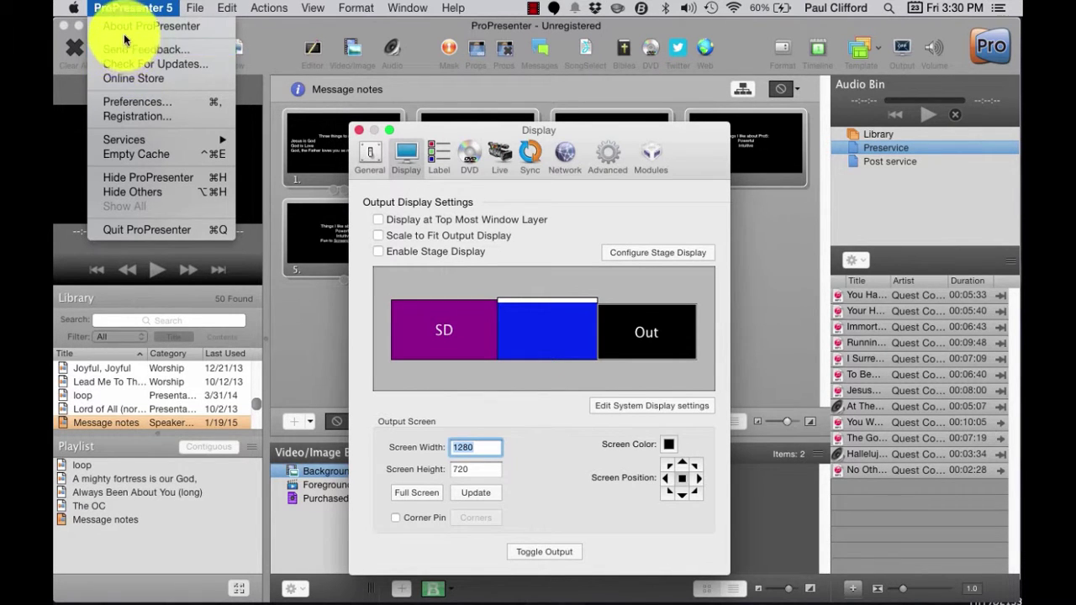
click(130, 104)
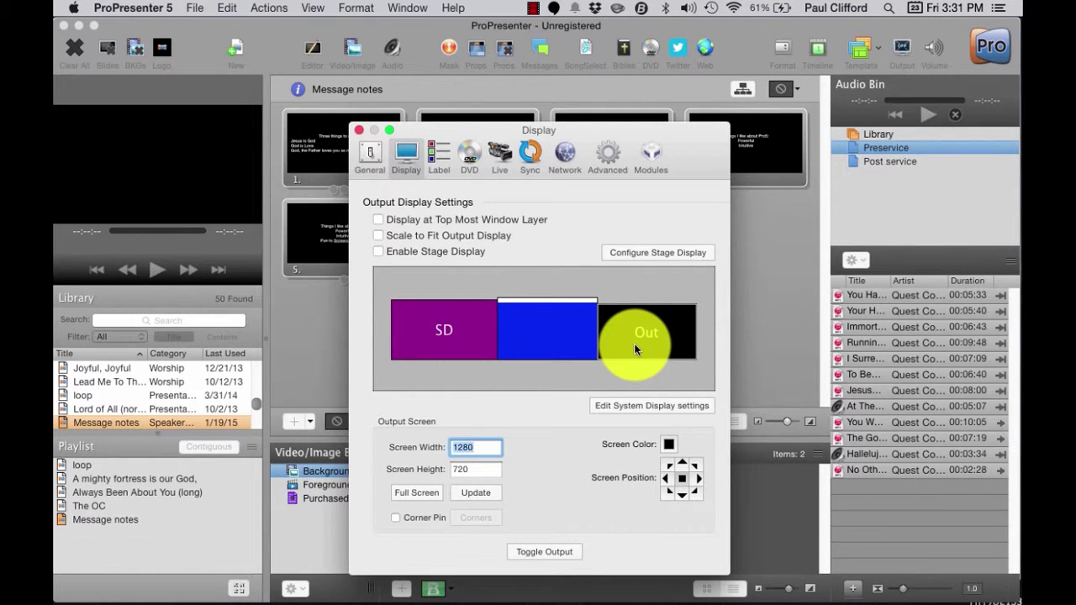
Put Out on the first display and SD on the third, leaving the plain screen in the middle.
click(418, 335)
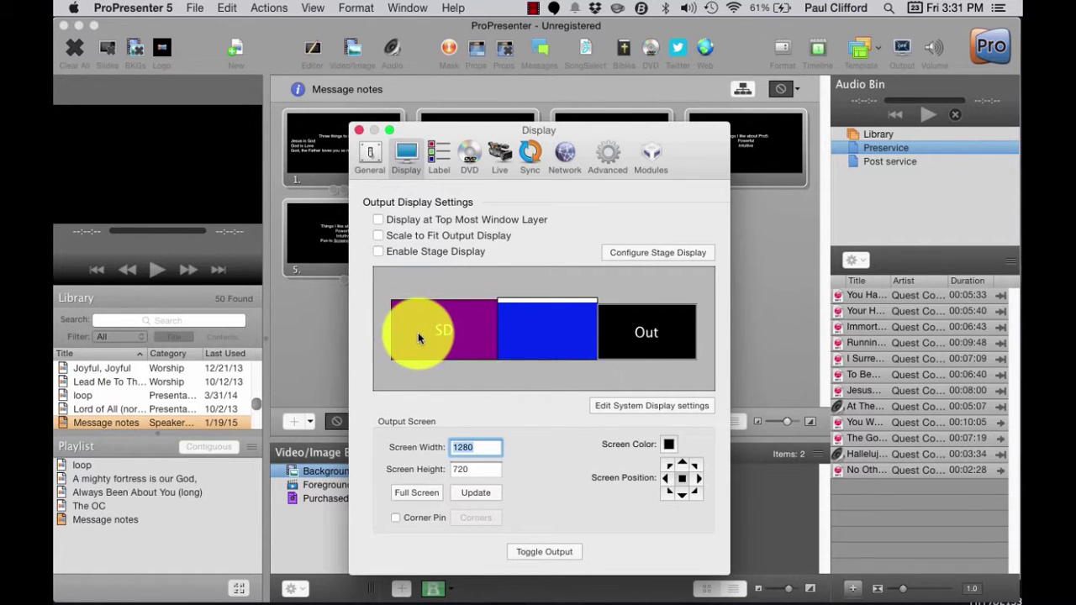
drag(417, 334, 519, 333)
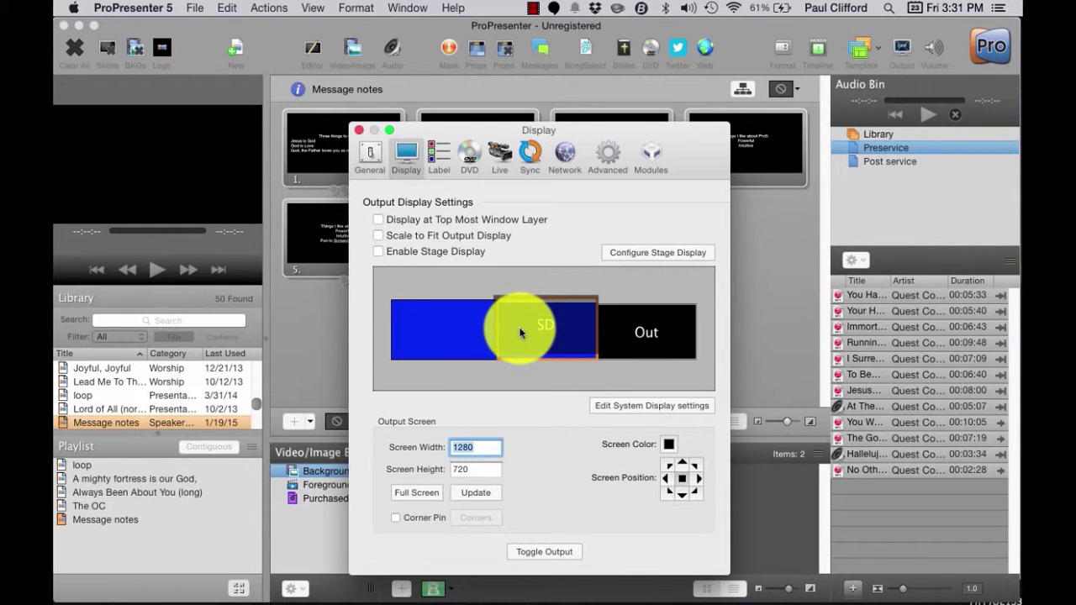
drag(520, 332, 522, 329)
drag(648, 327, 451, 333)
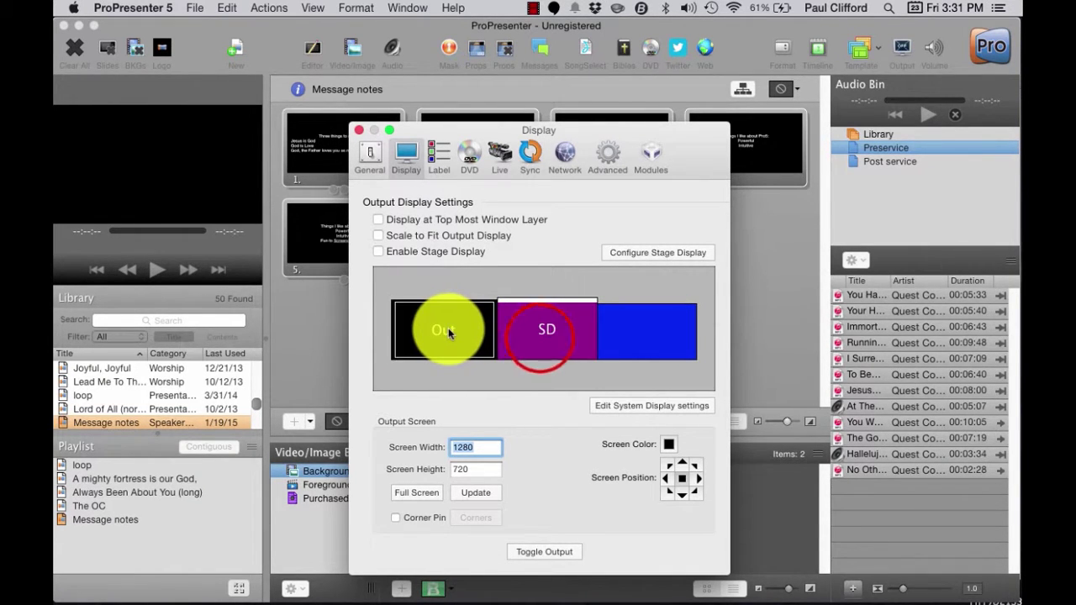
drag(541, 333, 629, 340)
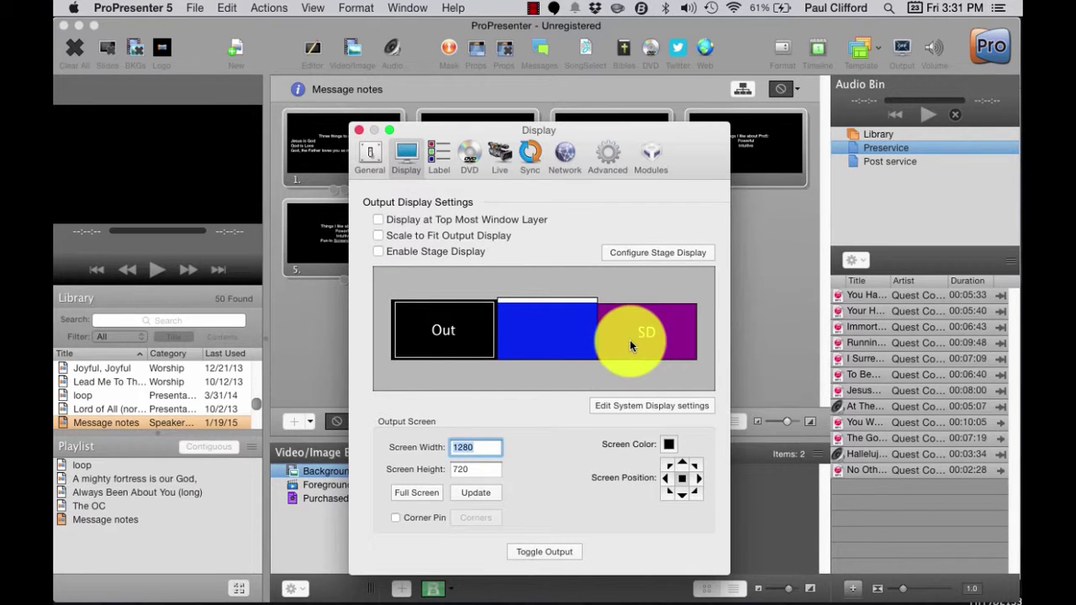